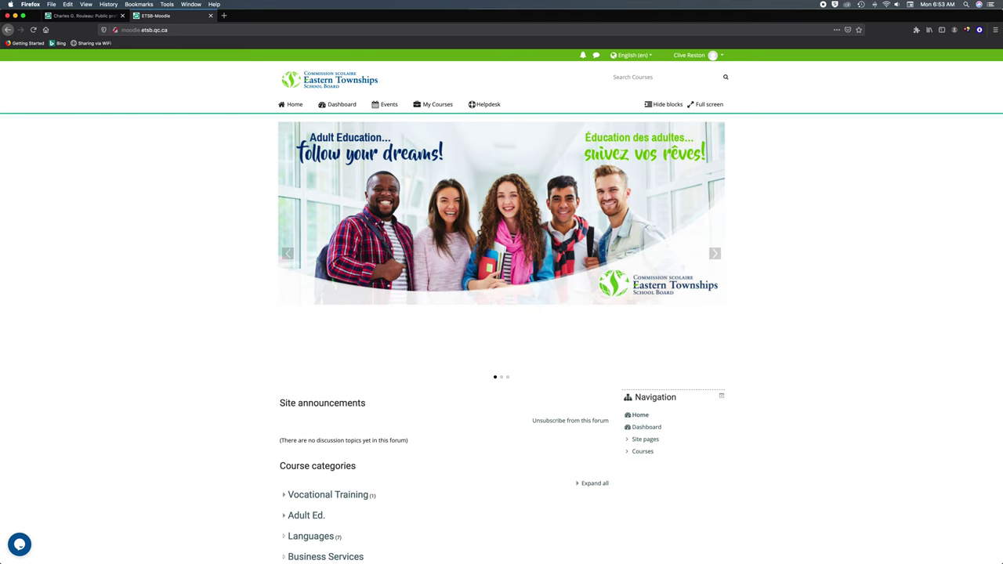
# - Open the Edit profile page from the account menu and look over the form
pyautogui.click(700, 56)
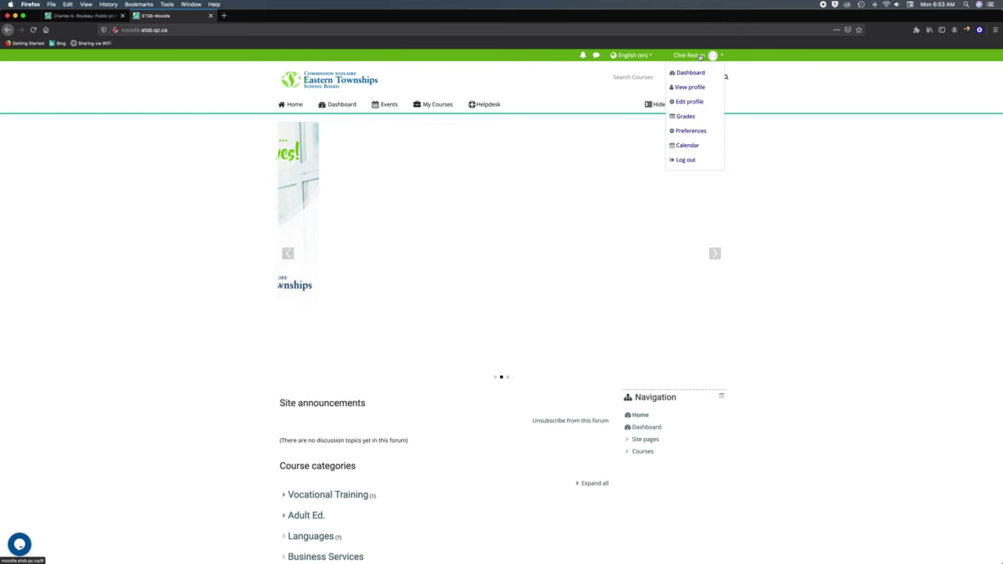
pyautogui.click(695, 103)
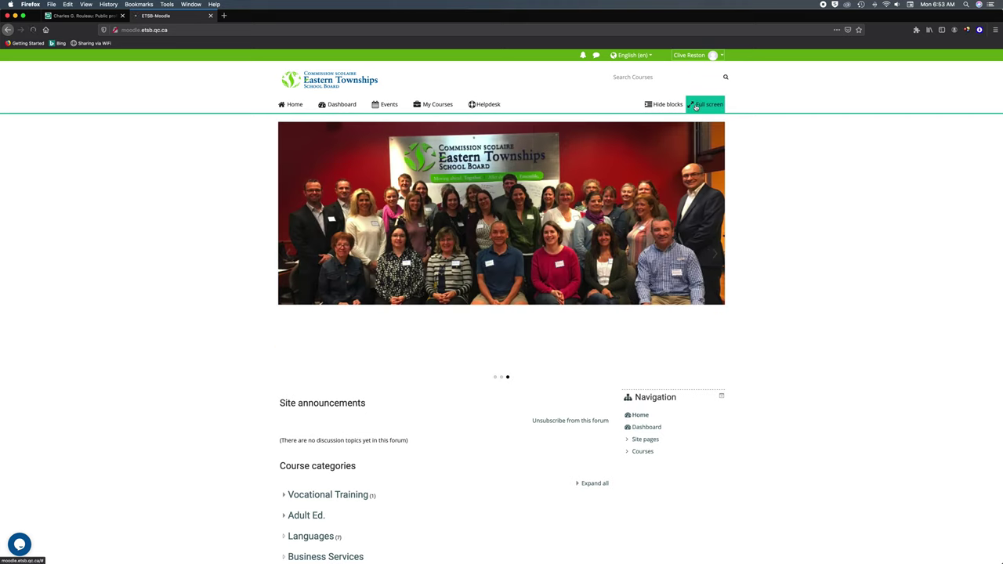
pyautogui.scroll(-1, 197, 163)
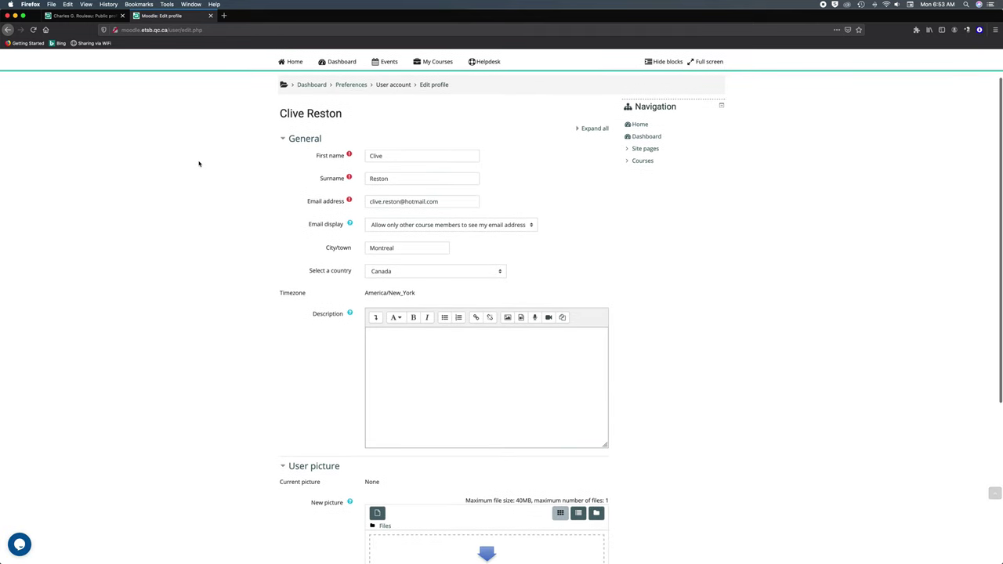
pyautogui.scroll(-4, 226, 162)
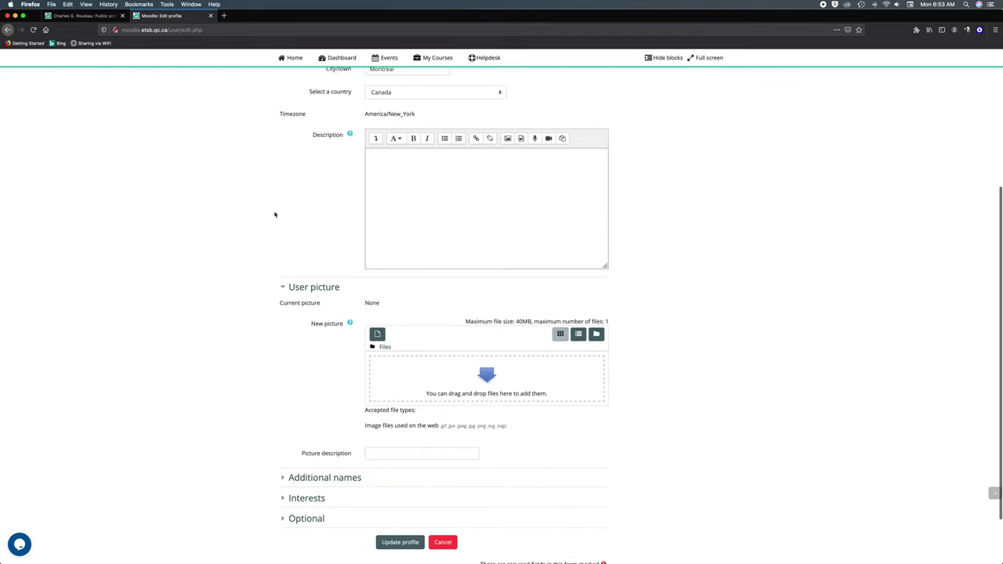
pyautogui.scroll(-1, 271, 217)
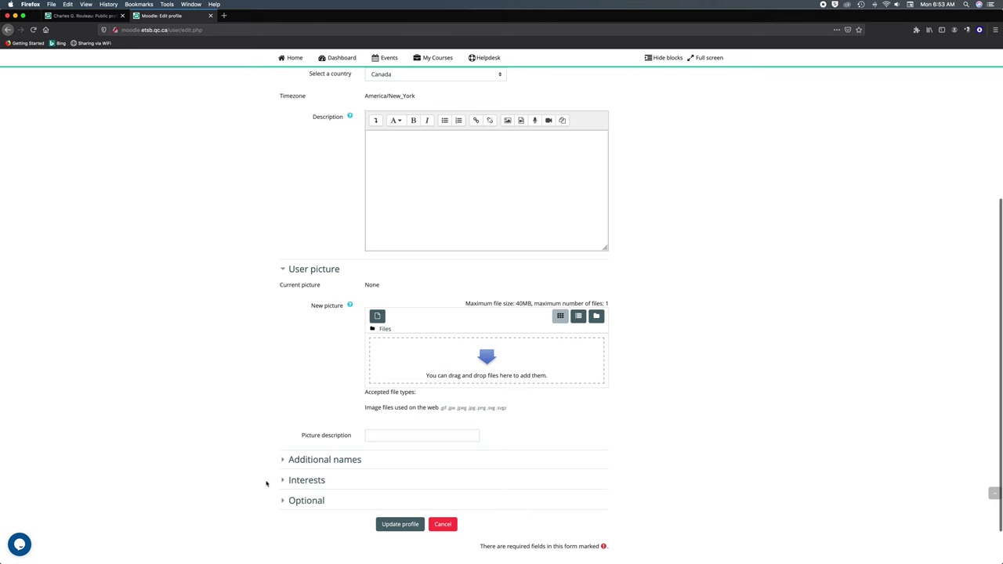
pyautogui.scroll(3, 266, 489)
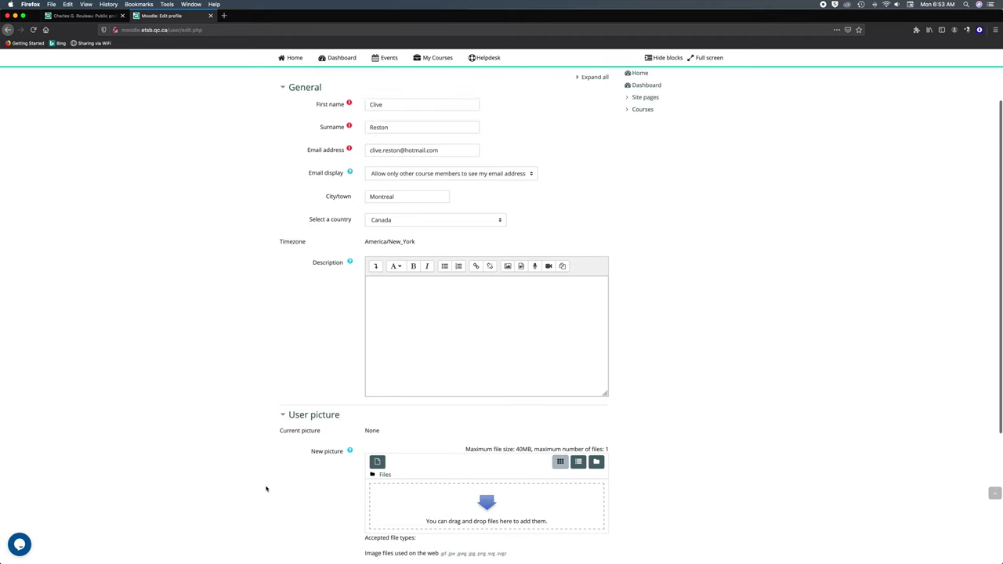
pyautogui.scroll(2, 265, 489)
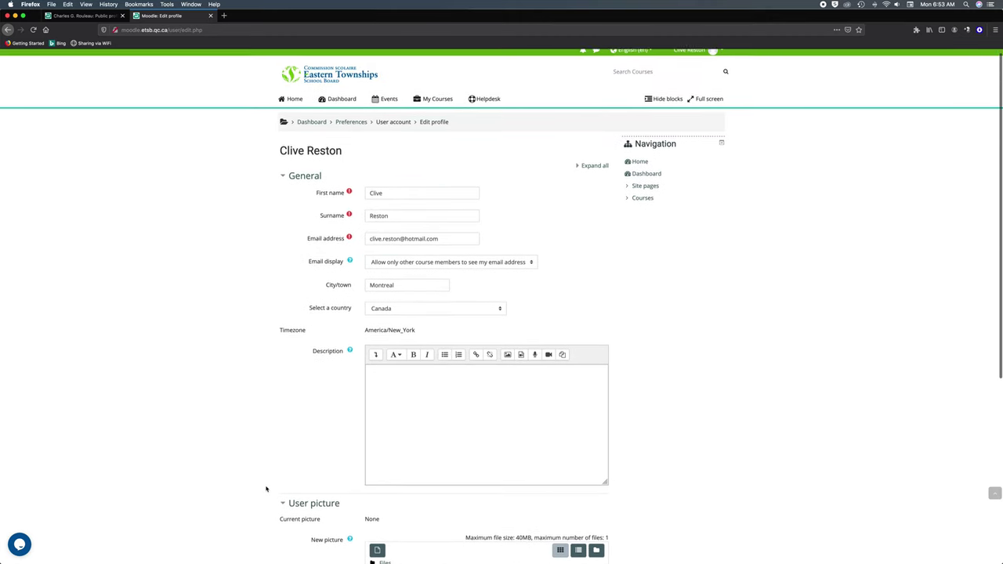
# - Expand every section of the profile form and review them
pyautogui.click(593, 171)
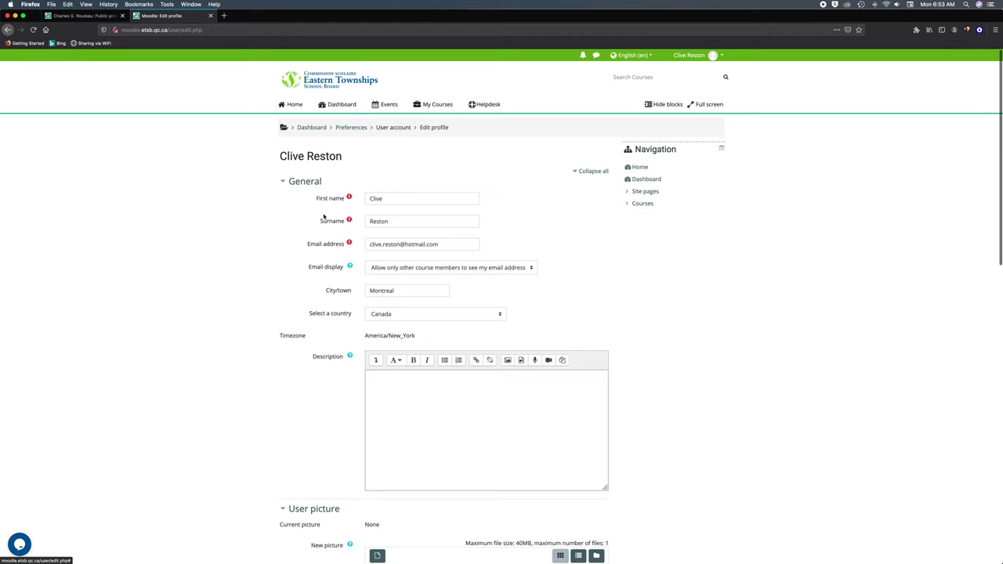
pyautogui.scroll(-10, 218, 231)
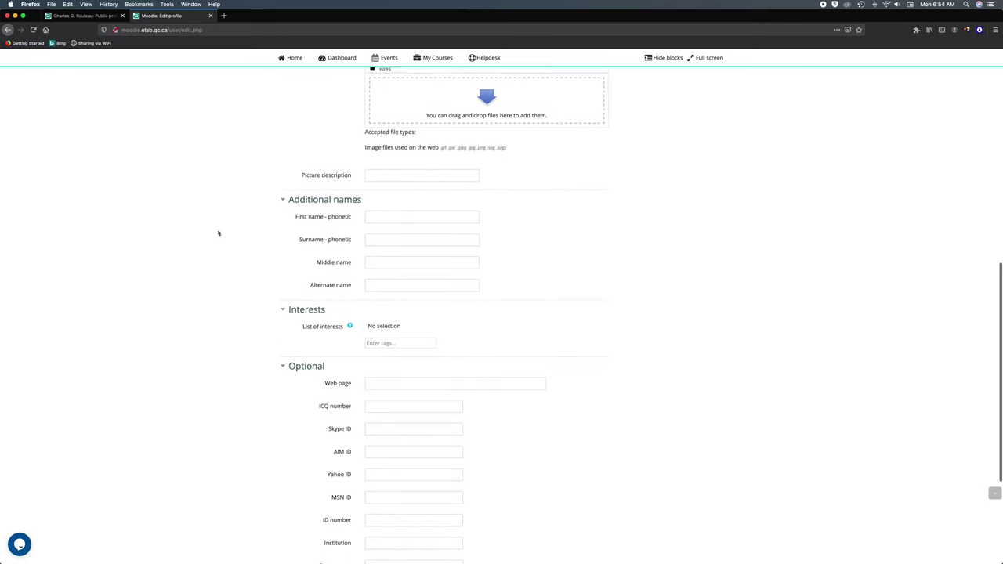
pyautogui.scroll(-2, 218, 232)
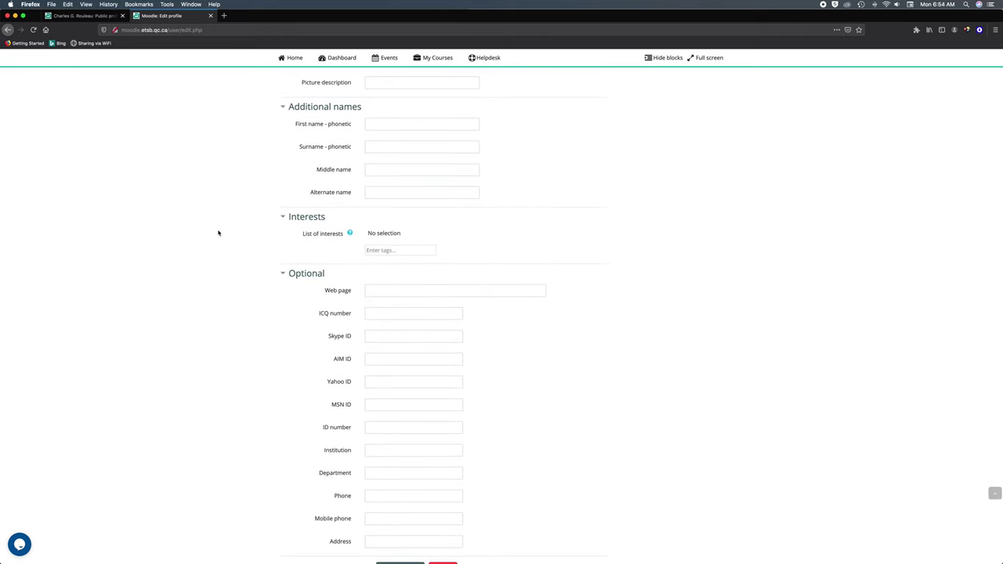
pyautogui.scroll(12, 218, 233)
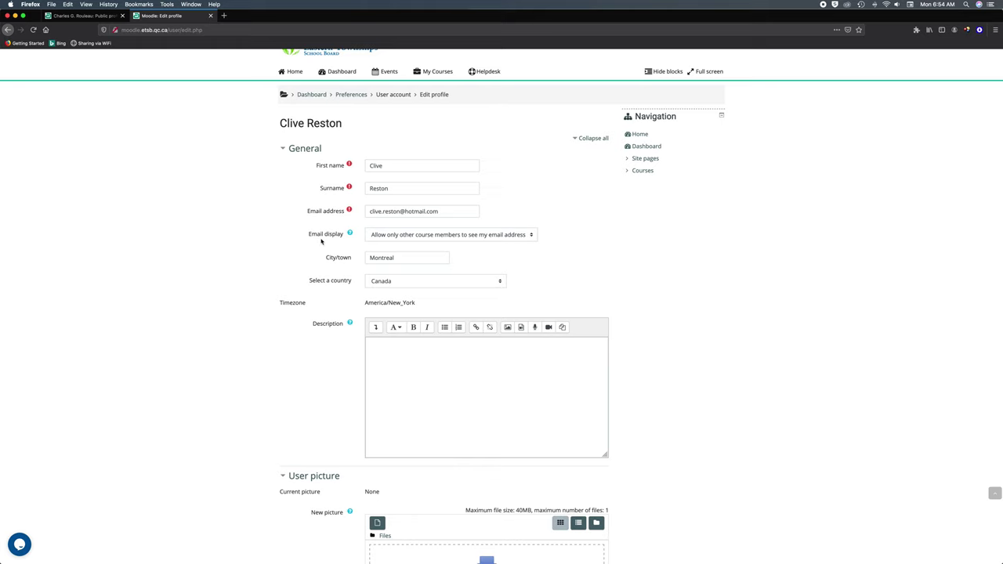
pyautogui.scroll(1, 486, 250)
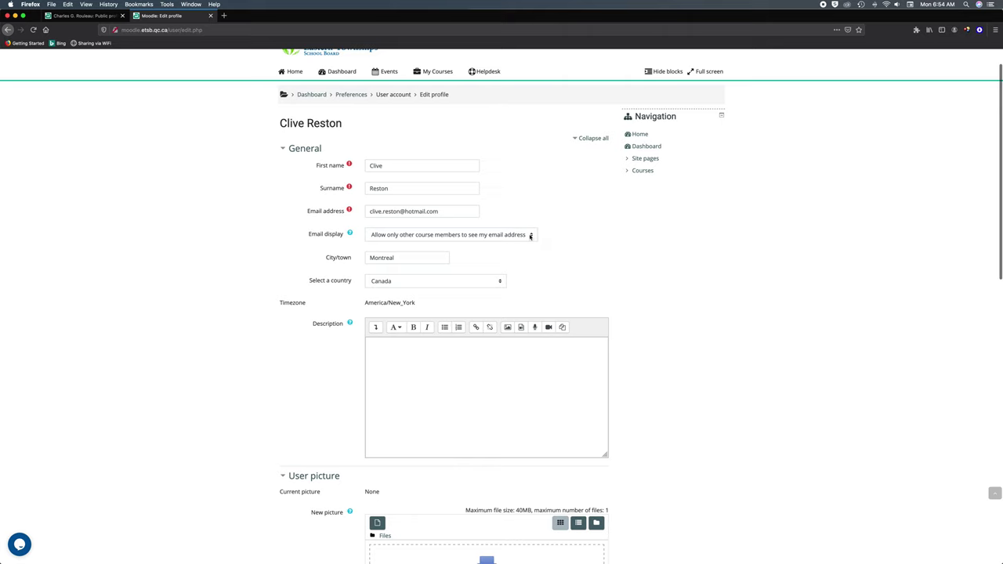
pyautogui.click(531, 235)
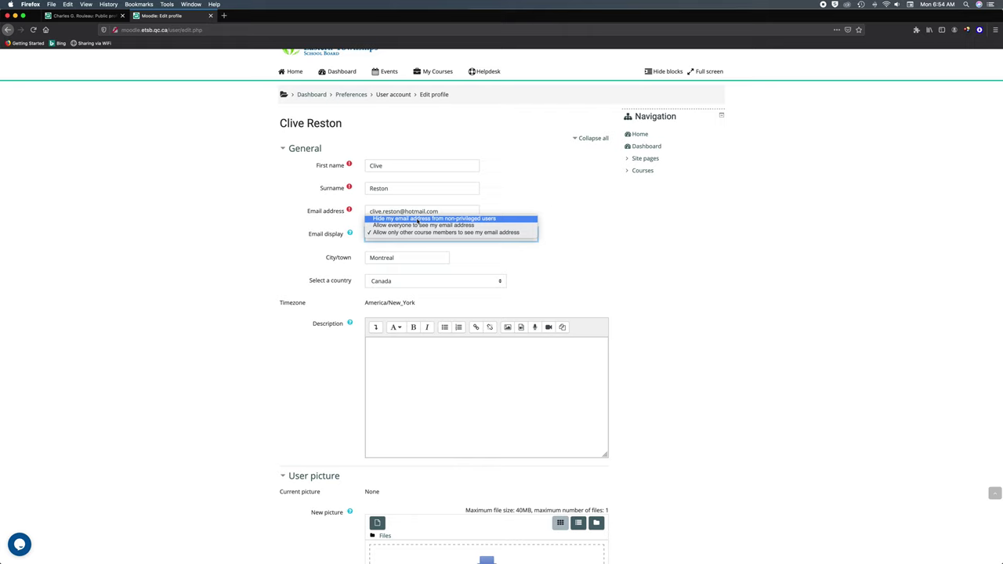
pyautogui.click(280, 241)
pyautogui.scroll(-3, 280, 242)
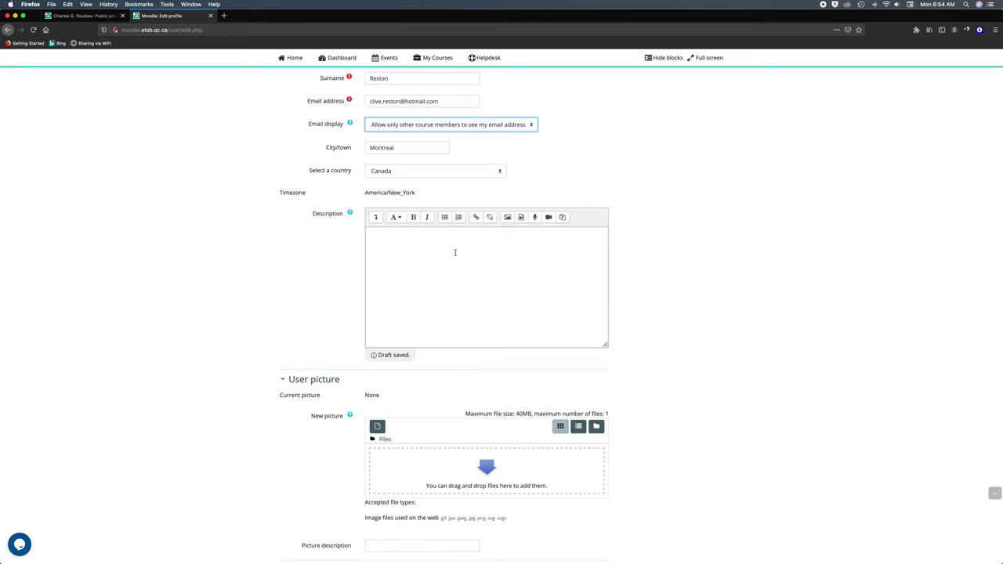
# - Upload Icon.jpg from the computer as the new user picture
pyautogui.scroll(-5, 275, 249)
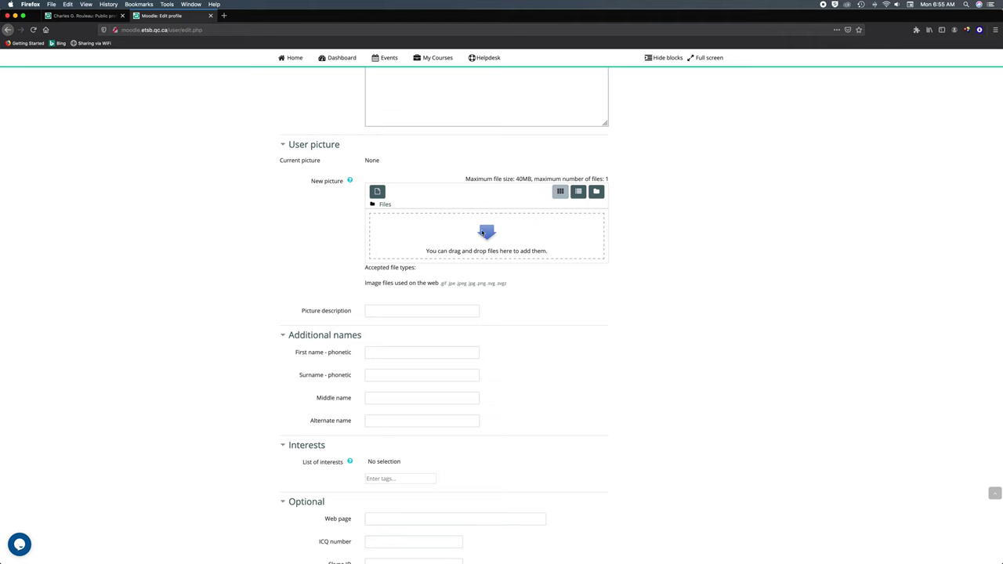
pyautogui.click(377, 192)
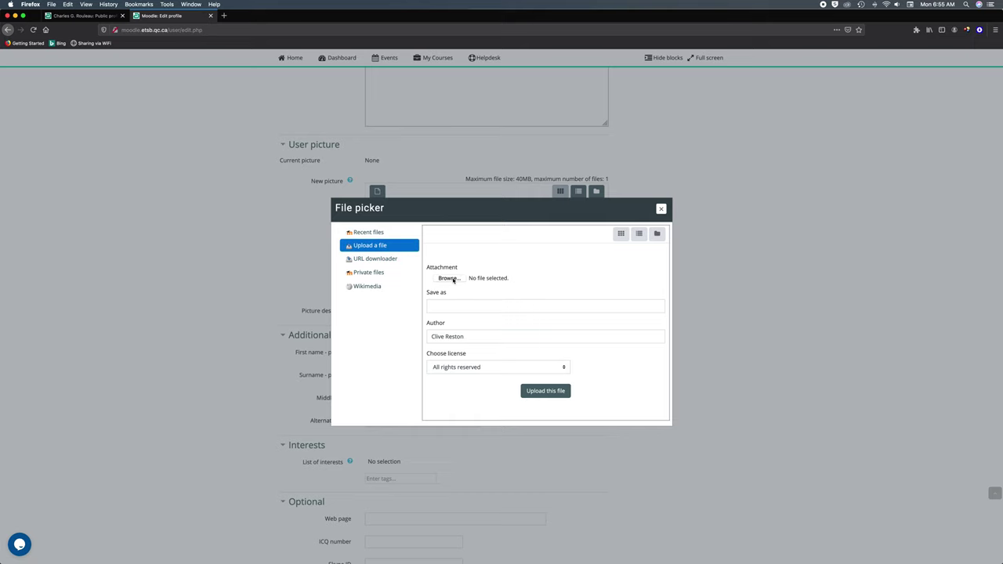
pyautogui.click(446, 279)
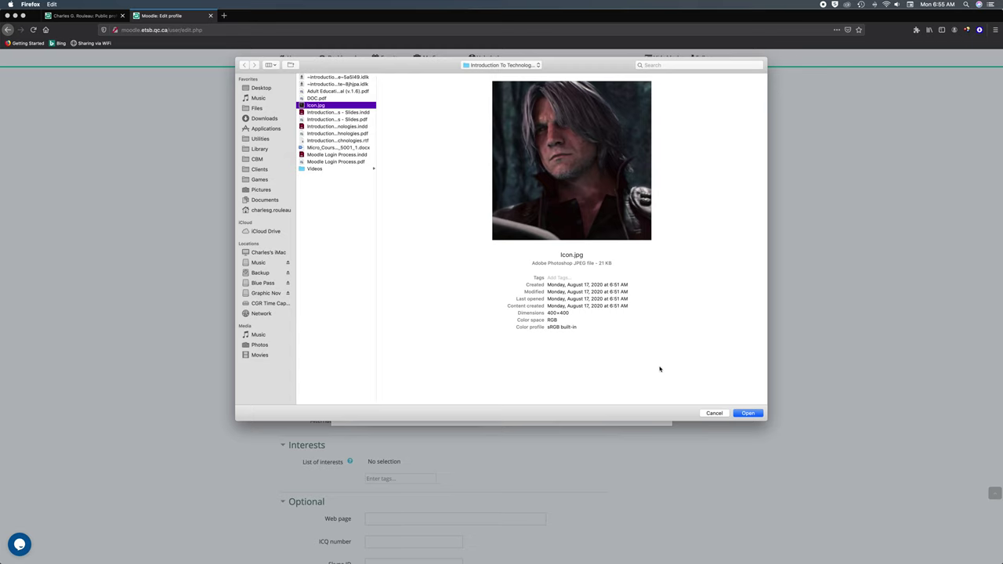
pyautogui.click(750, 414)
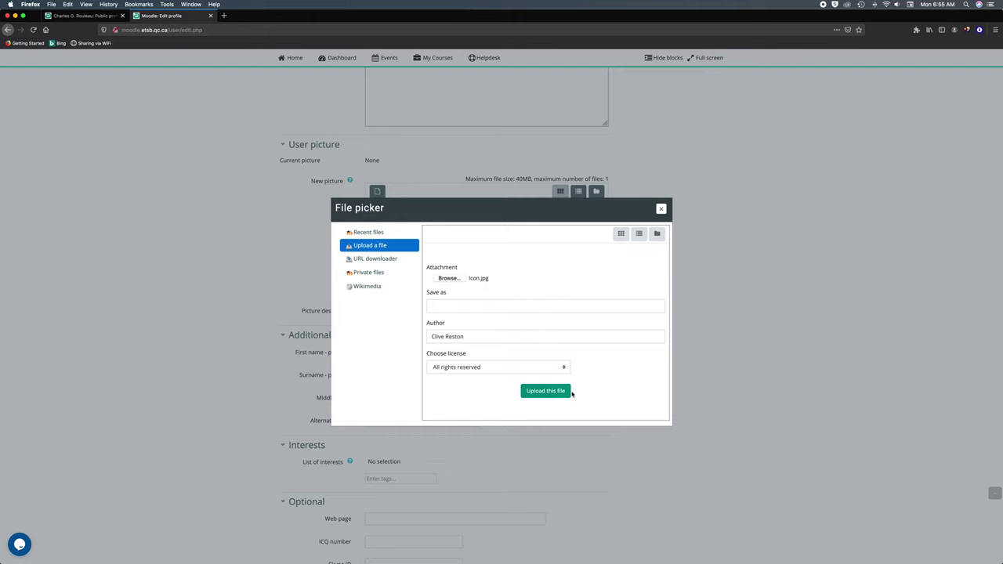
pyautogui.click(545, 391)
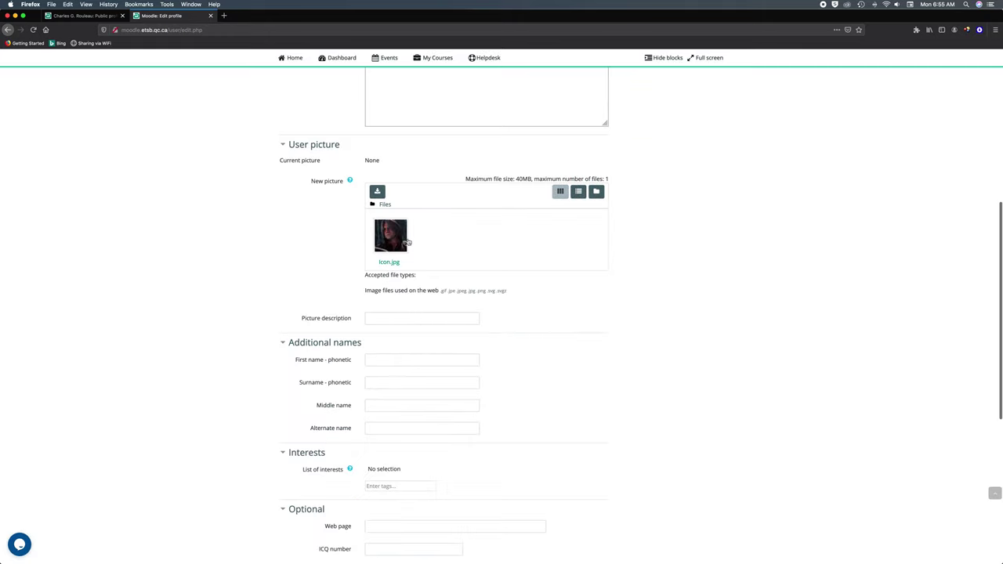
# - Enter the user's full name as the picture description, adding the surname's missing 't'
pyautogui.scroll(-1, 431, 256)
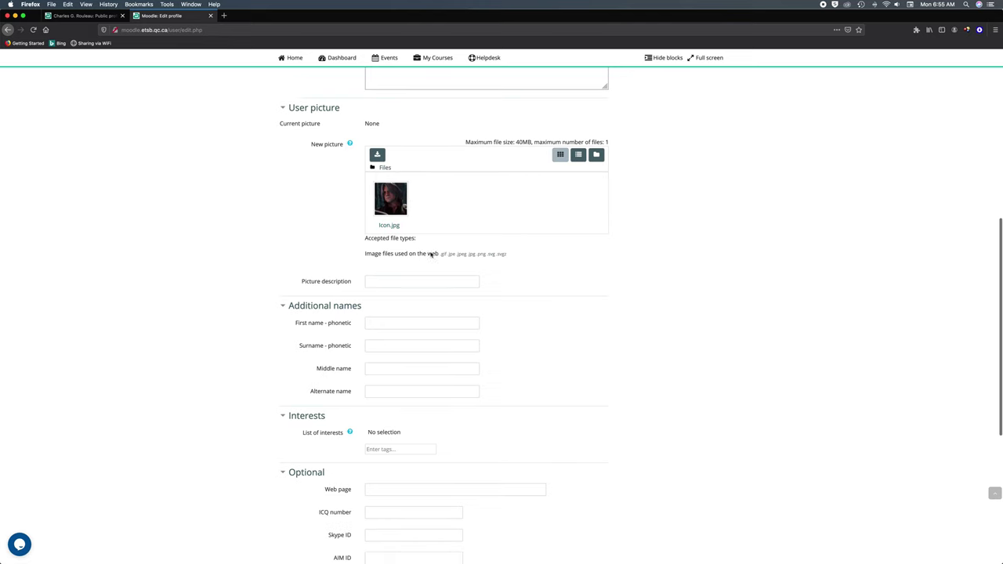
pyautogui.click(376, 273)
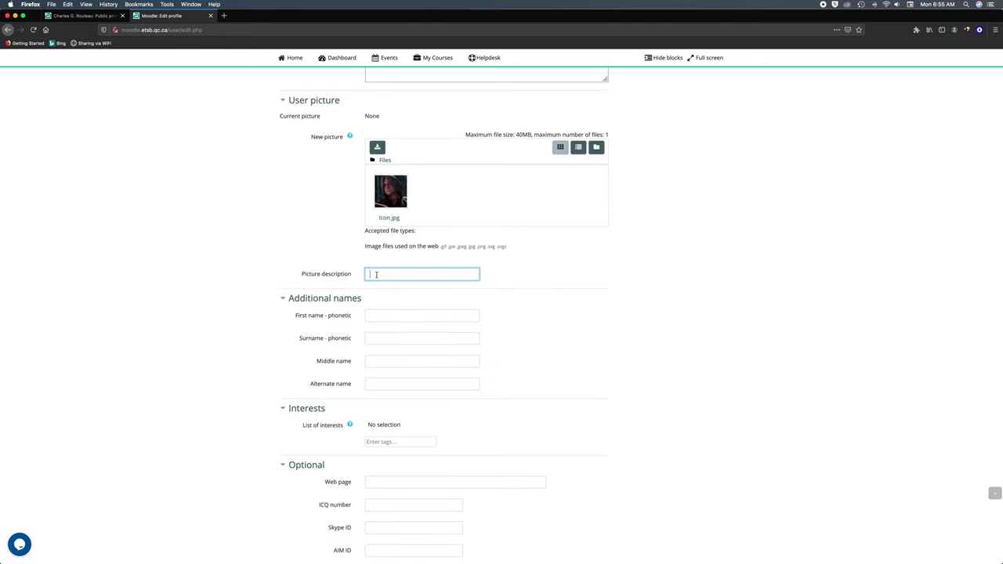
pyautogui.click(394, 274)
pyautogui.write('t')
pyautogui.scroll(-2, 332, 316)
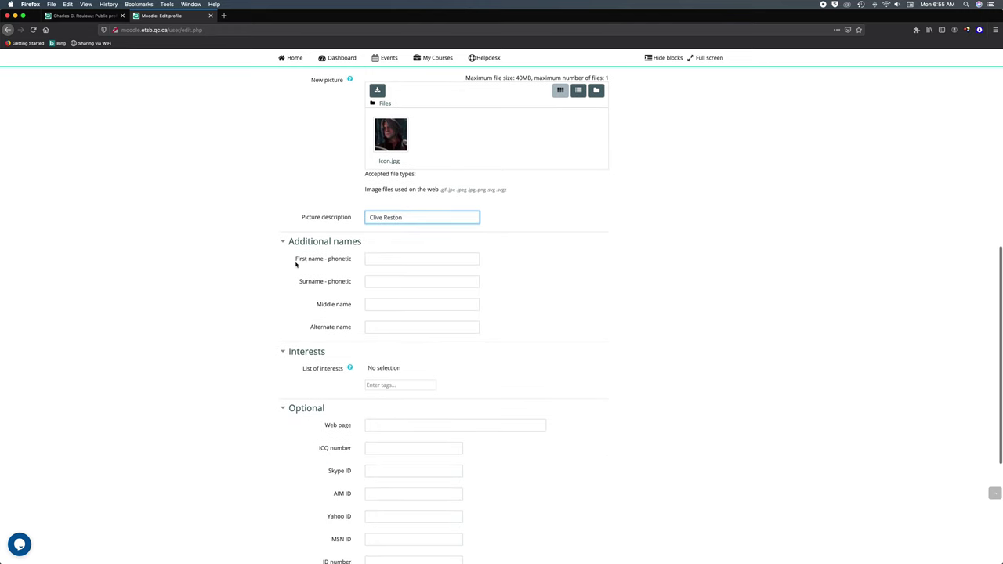
pyautogui.scroll(-1, 285, 266)
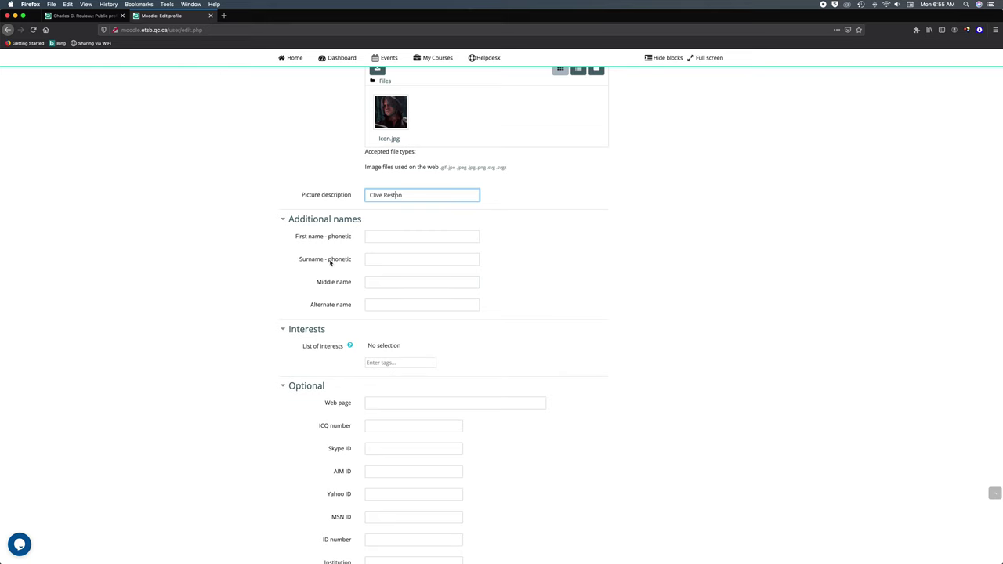
pyautogui.scroll(-1, 330, 263)
pyautogui.scroll(-1, 329, 259)
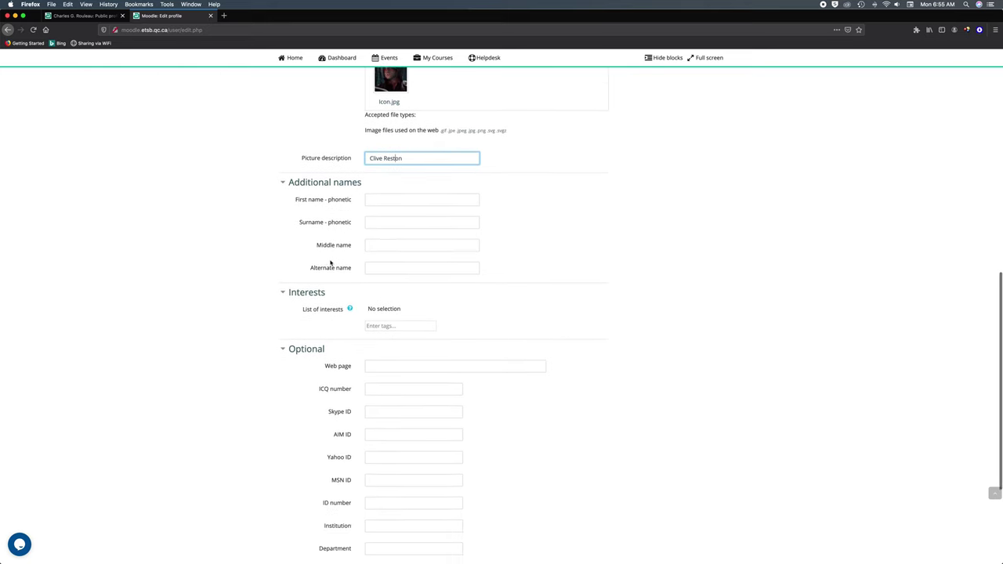
# - Fill in the user's nickname as the alternate name
pyautogui.click(381, 265)
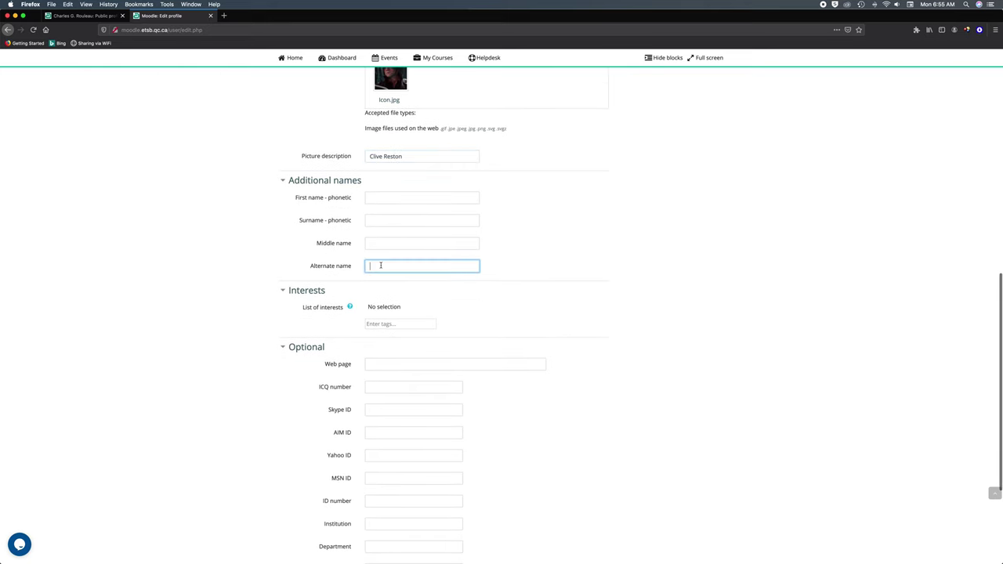
pyautogui.write('Charluxx')
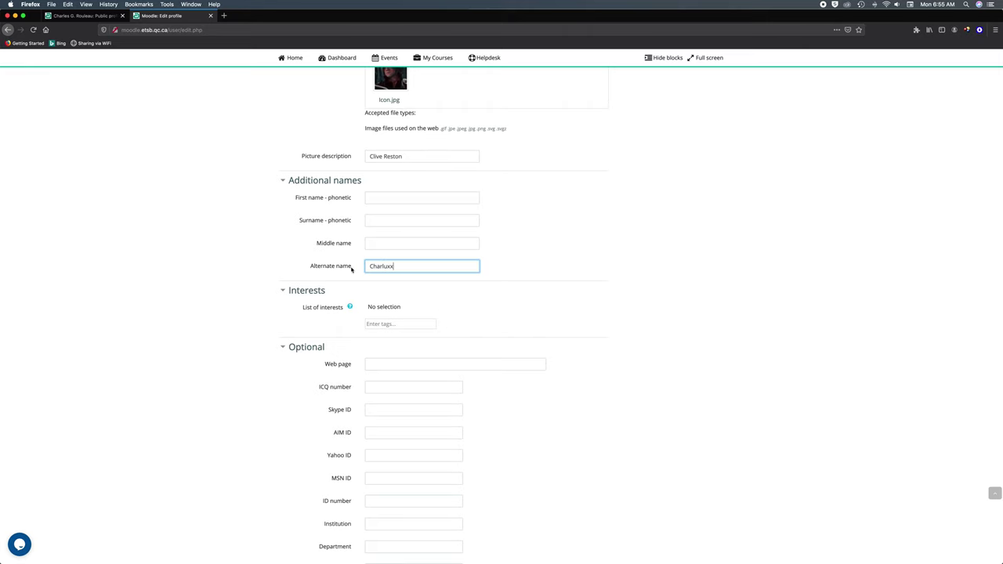
pyautogui.scroll(-3, 351, 269)
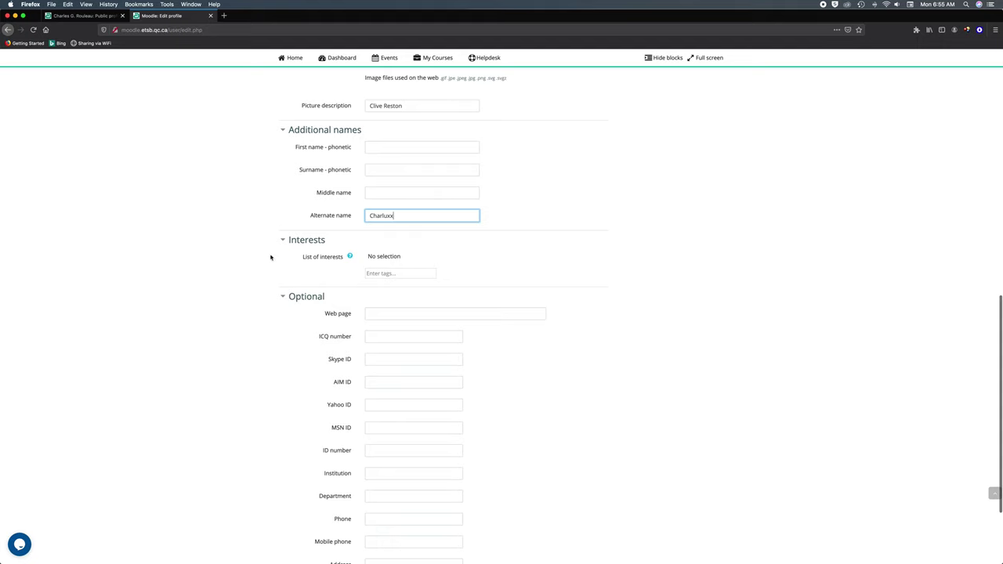
# - Add music and films as interest tags
pyautogui.click(385, 275)
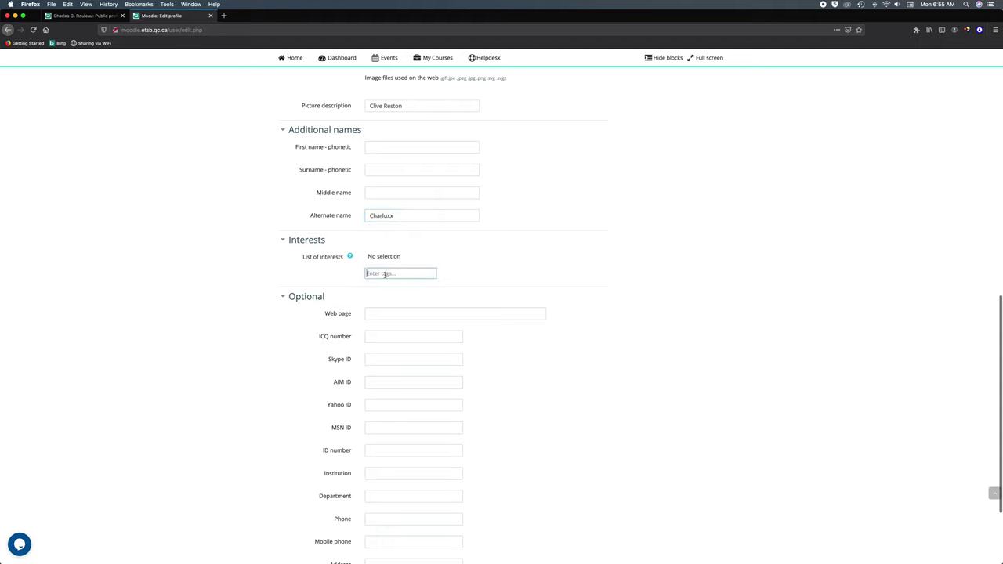
pyautogui.write('music')
pyautogui.press('Return')
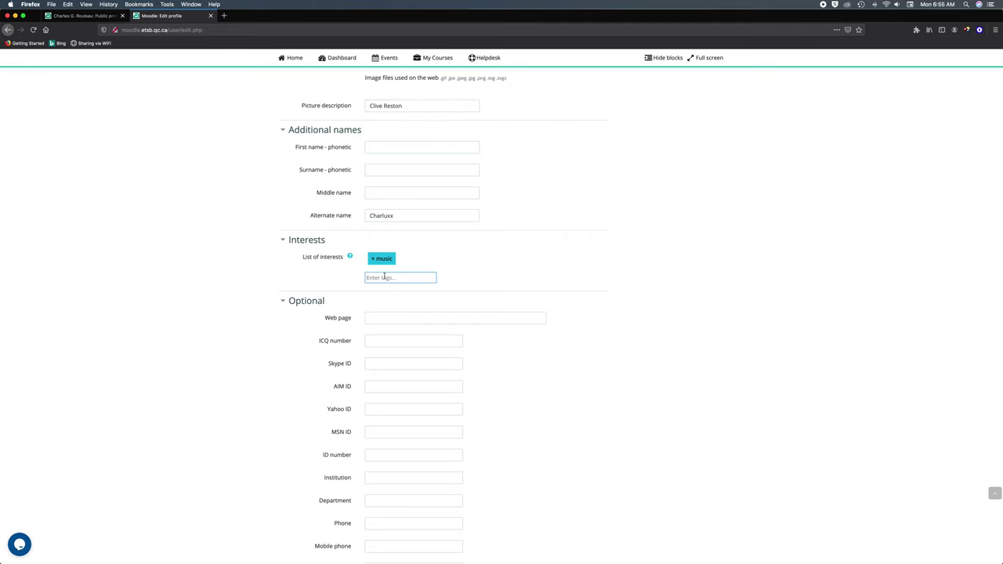
pyautogui.scroll(-1, 384, 276)
pyautogui.write('fil')
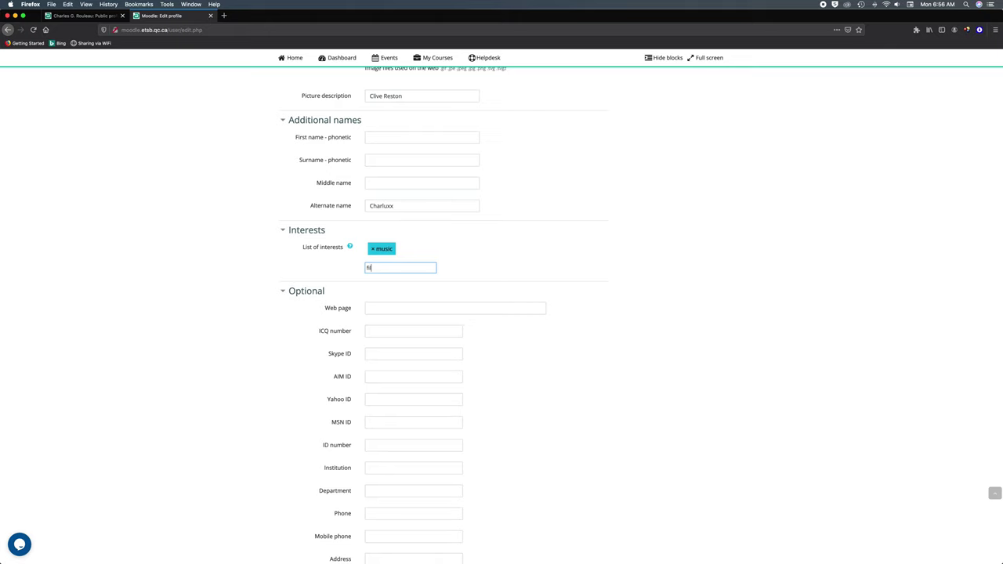
pyautogui.write('ms')
pyautogui.press('Return')
pyautogui.scroll(-2, 265, 261)
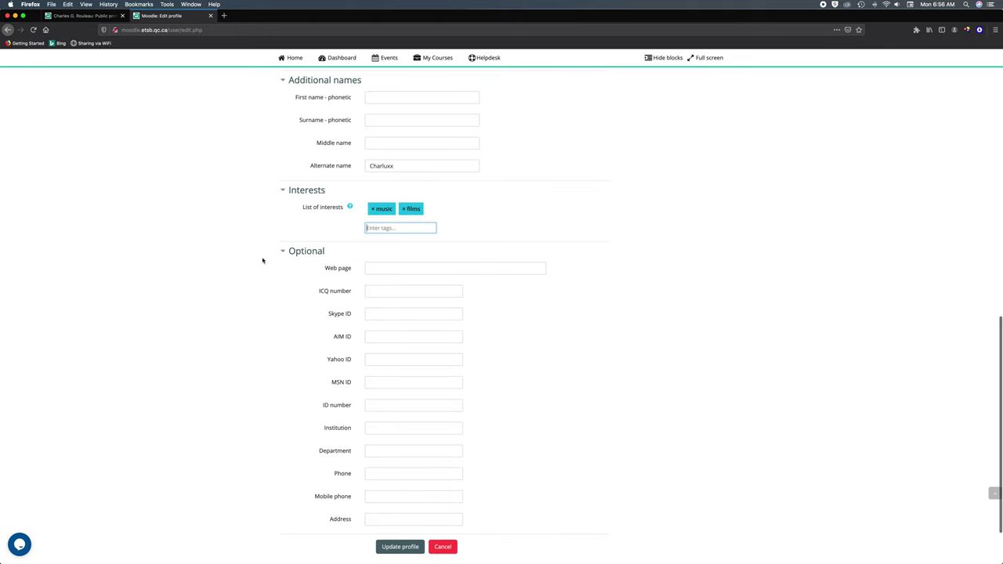
pyautogui.scroll(-2, 262, 260)
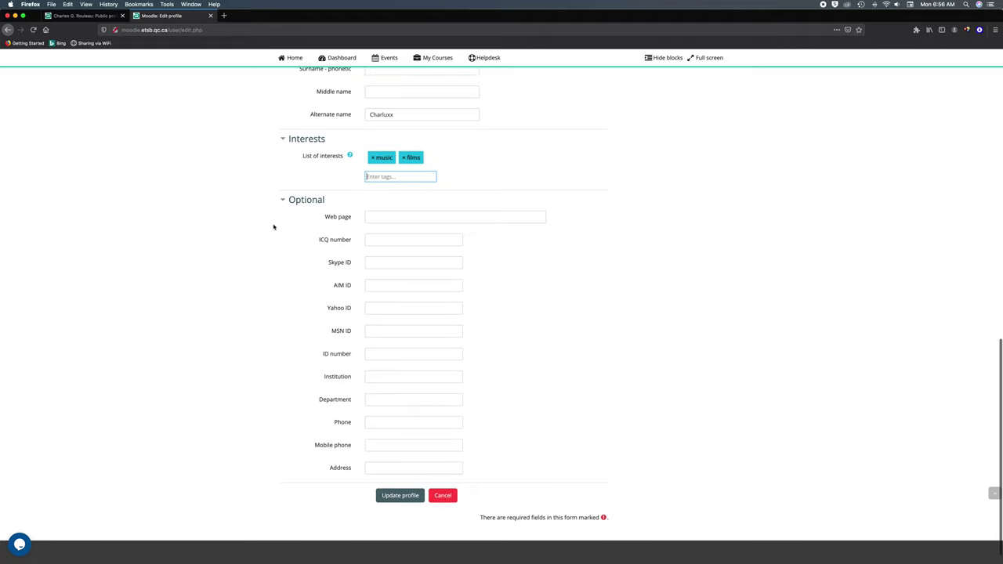
# - Enter the user's personal web page address ending in .com, removing the extra trailing letter
pyautogui.click(384, 219)
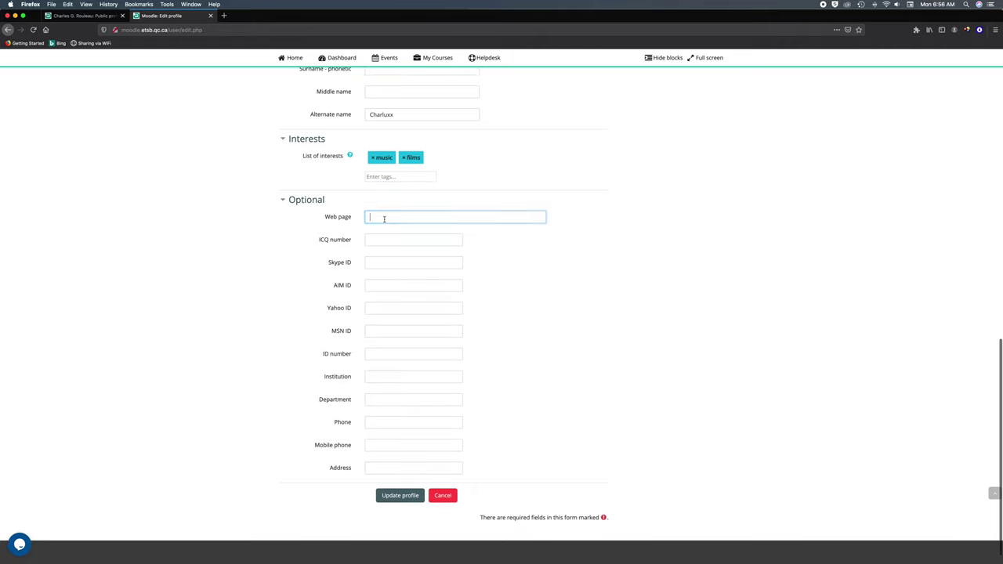
pyautogui.write('Charlux')
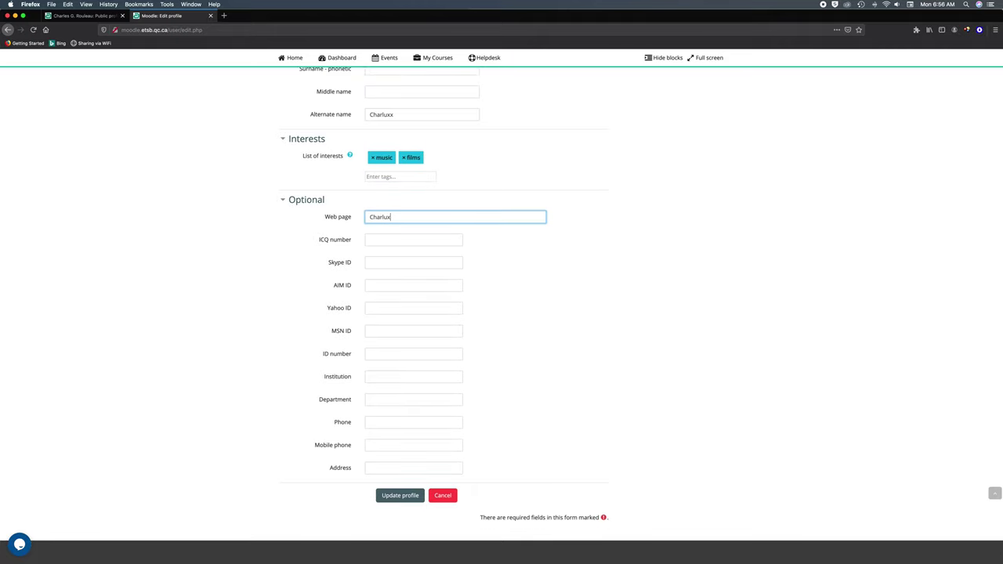
pyautogui.write('x.comm')
pyautogui.press('BackSpace')
pyautogui.scroll(-1, 276, 263)
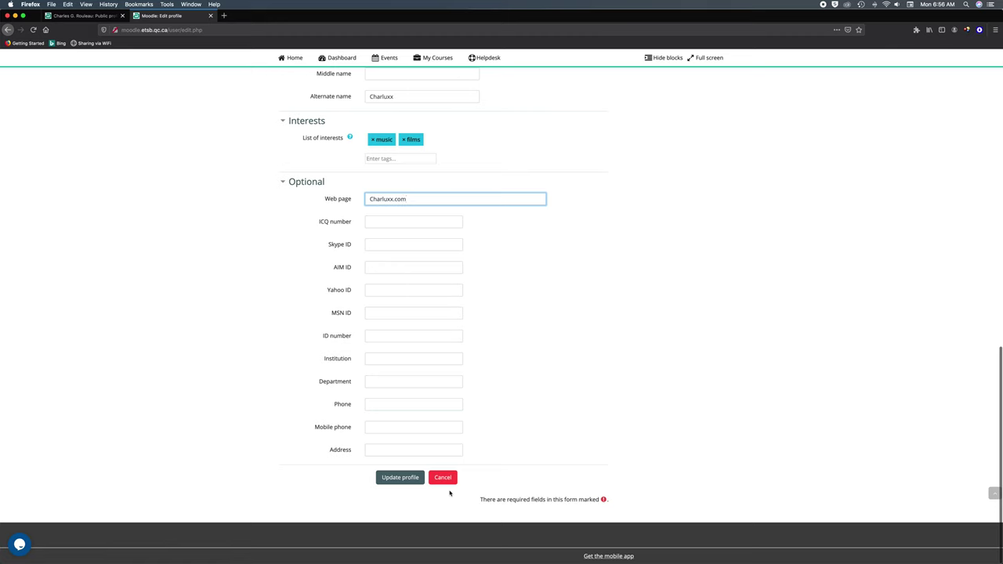
# - Save the profile changes with Update profile and view the public profile from the user menu
pyautogui.click(398, 478)
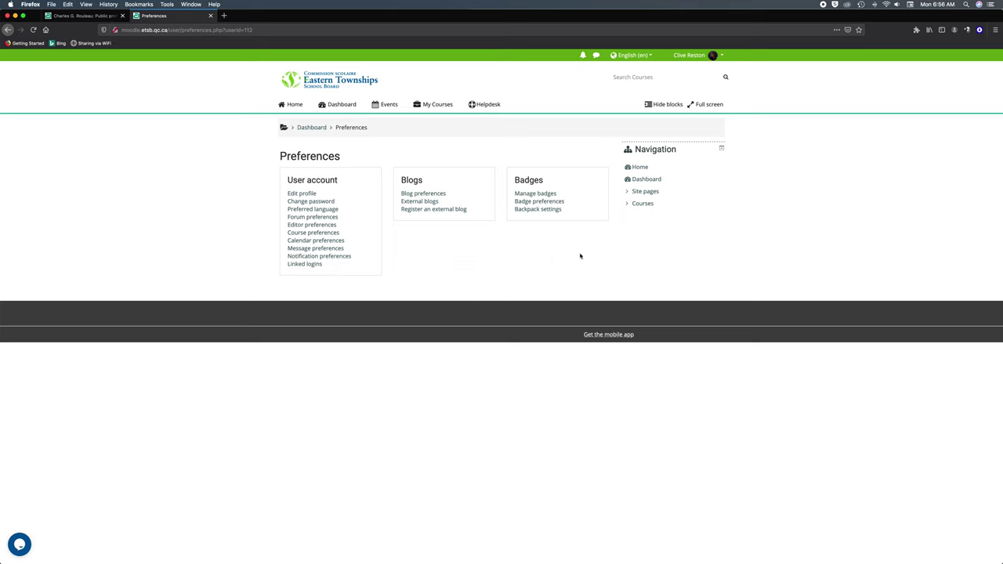
pyautogui.click(679, 56)
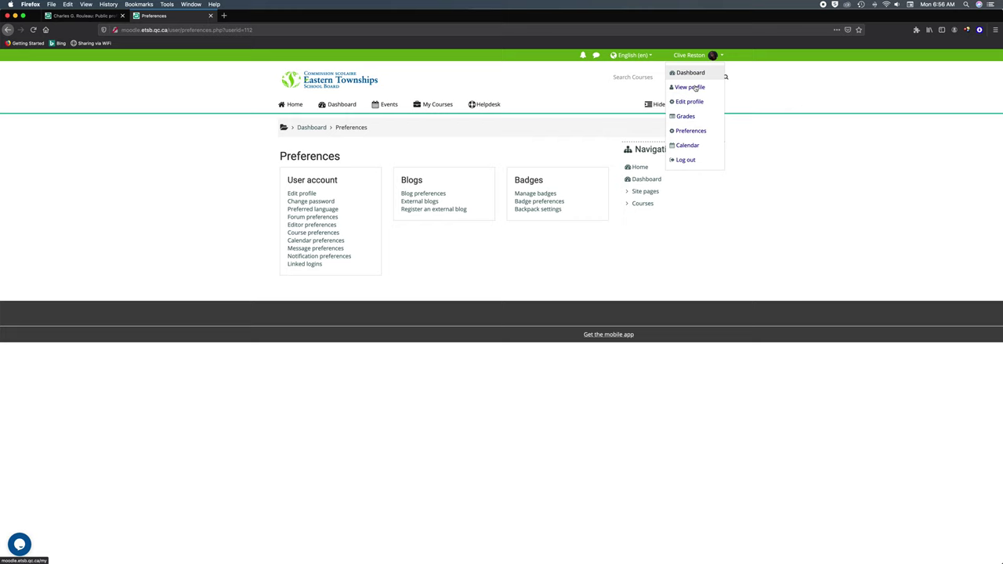
pyautogui.click(686, 87)
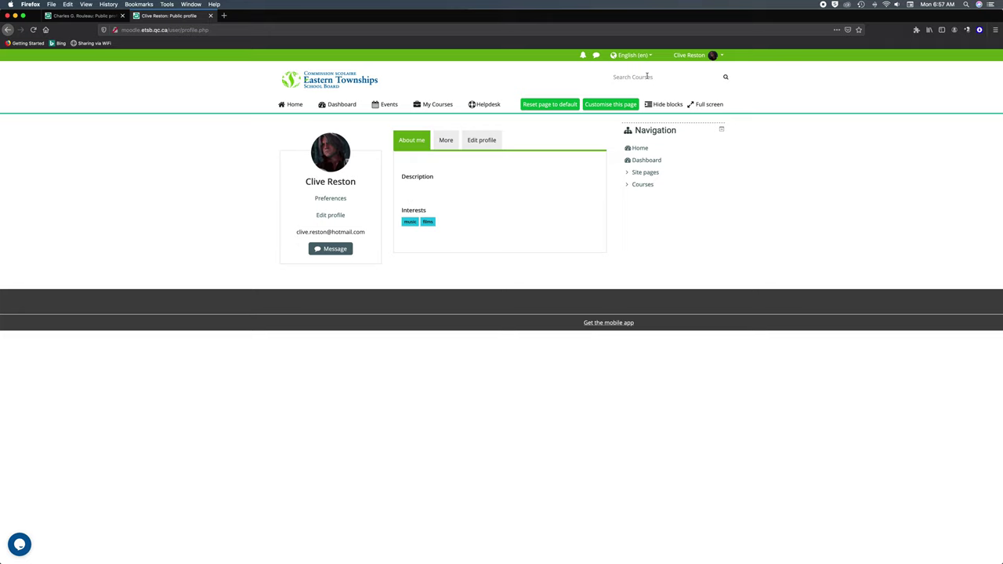
# - Return to the public profile and open its inline Edit profile form via the More tab
pyautogui.click(688, 55)
pyautogui.click(694, 100)
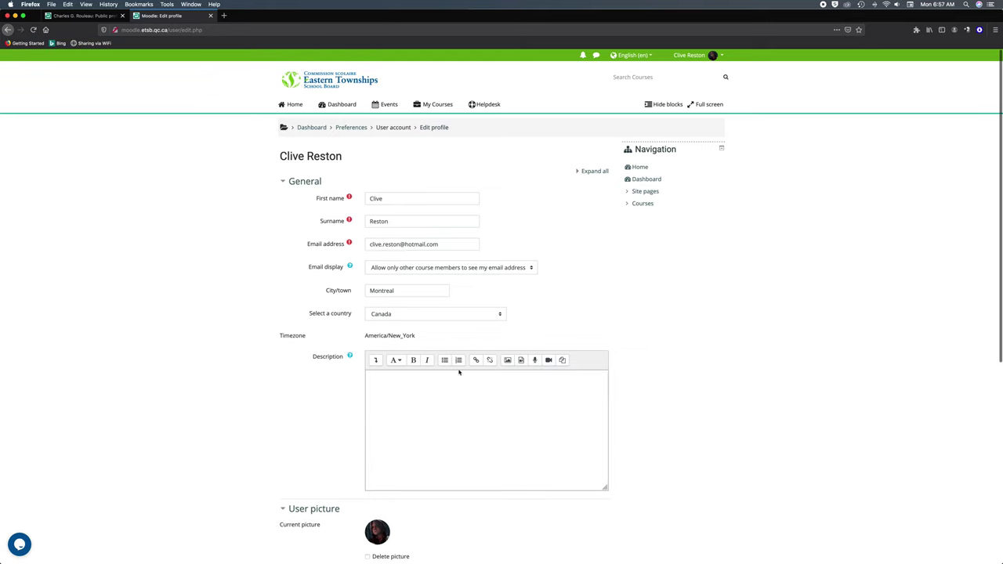
pyautogui.click(695, 58)
pyautogui.click(690, 87)
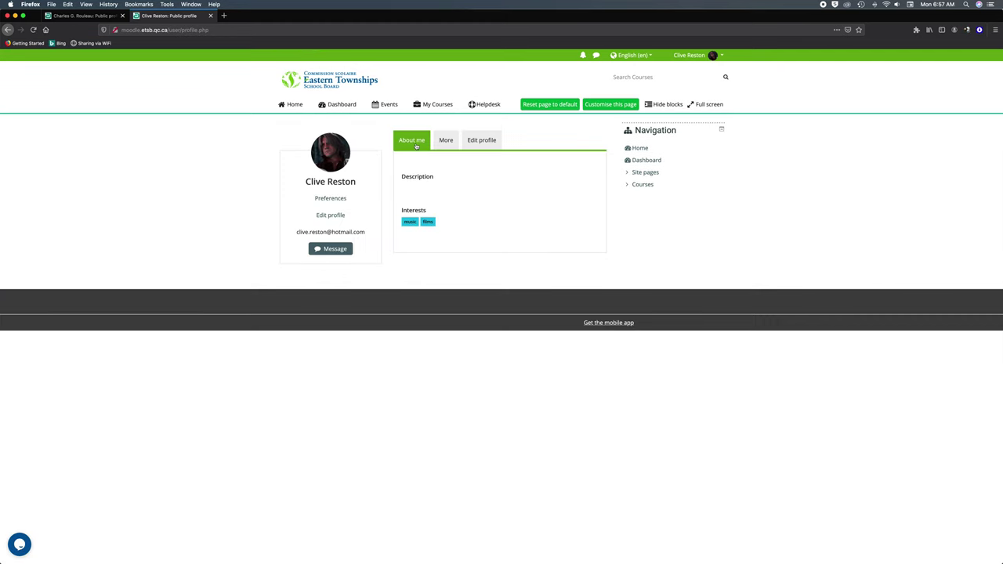
pyautogui.click(445, 141)
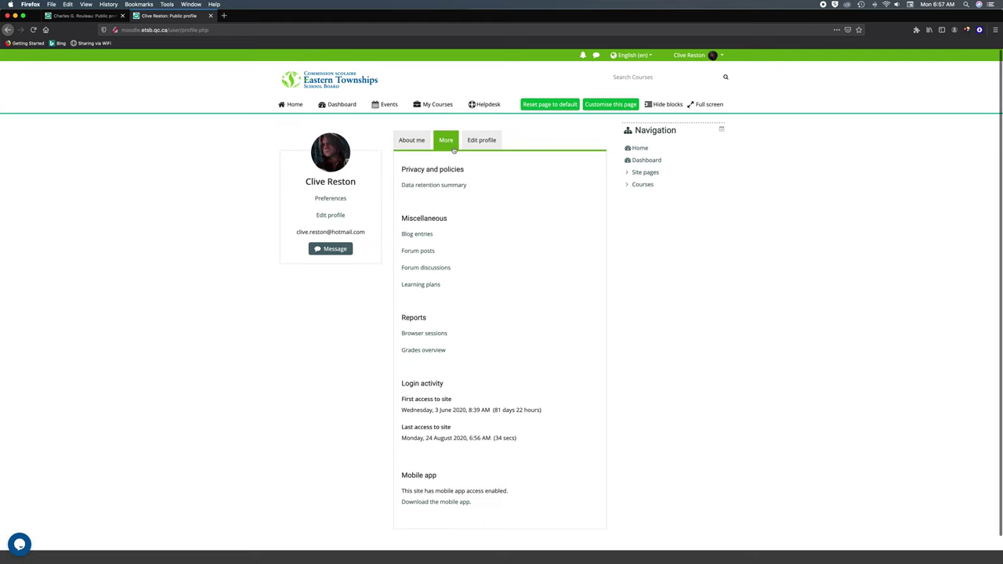
pyautogui.click(475, 143)
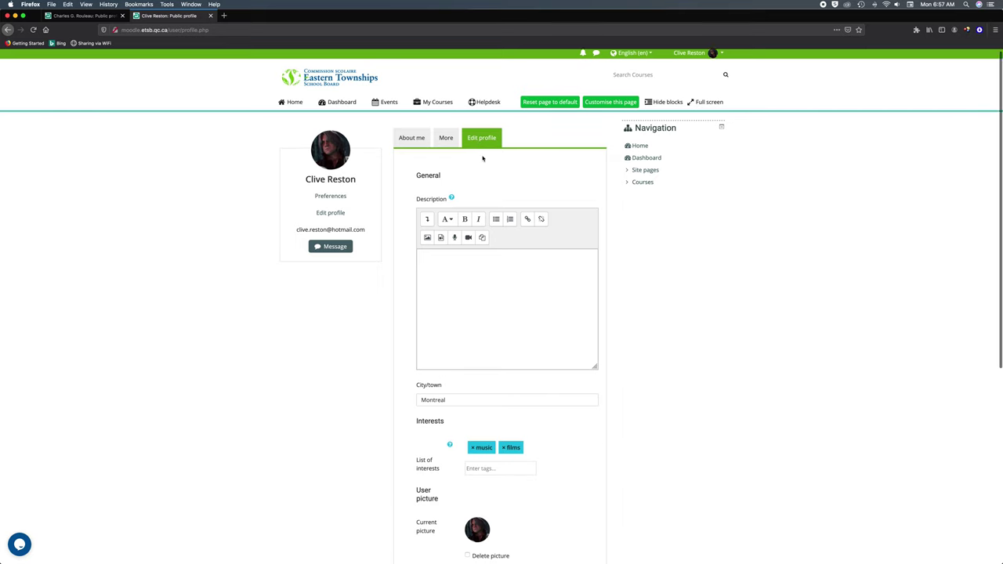
pyautogui.scroll(-1, 481, 159)
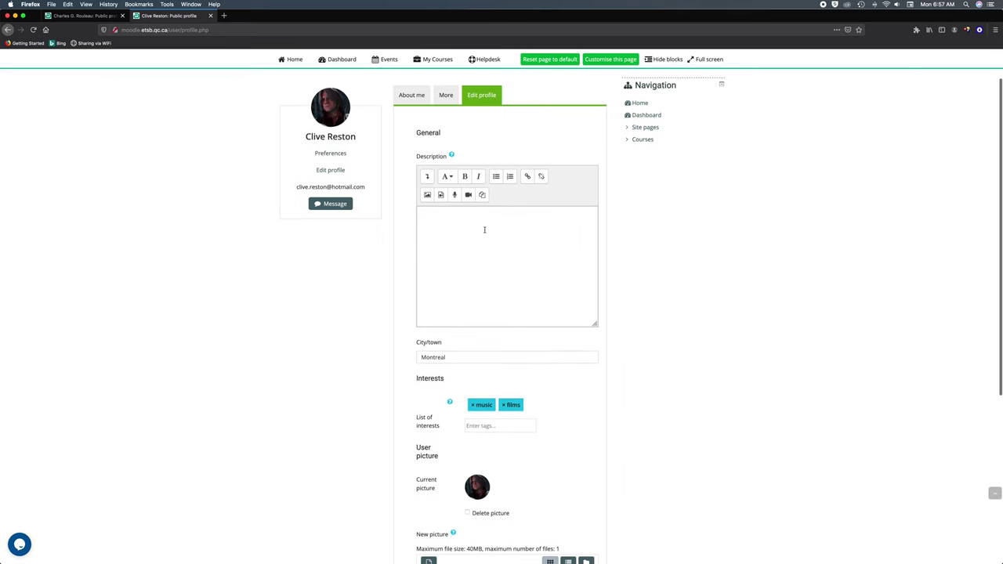
# - Paste the two-paragraph bio about being born in Montreal into Description and save it
pyautogui.click(453, 224)
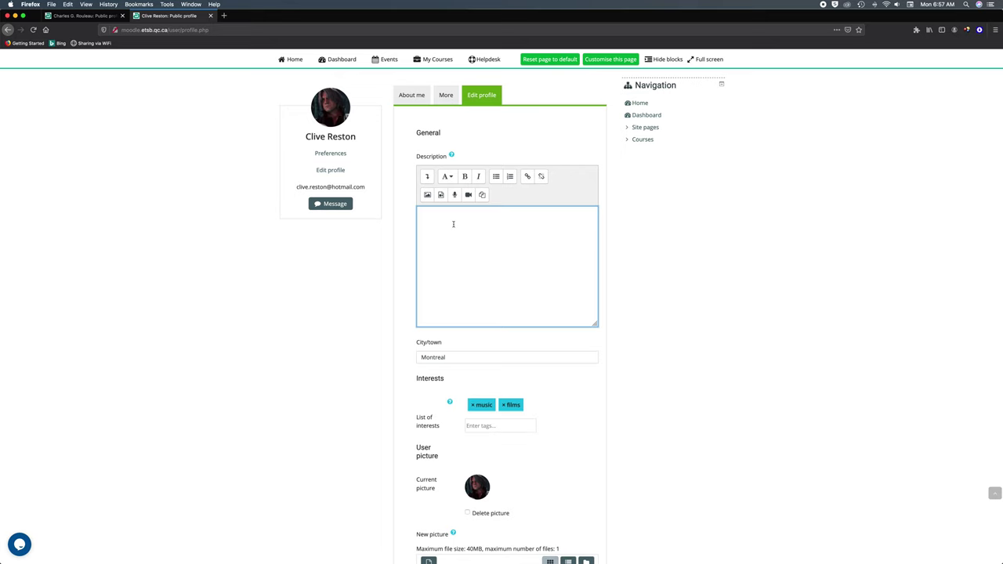
pyautogui.write("Hi, it's Charluxx. I was born in Montreal, I grew up in the United States, Canada, Cameroon and Tunisia. I have traveled a lot. I lived in Europe, and I currently reside in Canada. I'm a citizen of the world.")
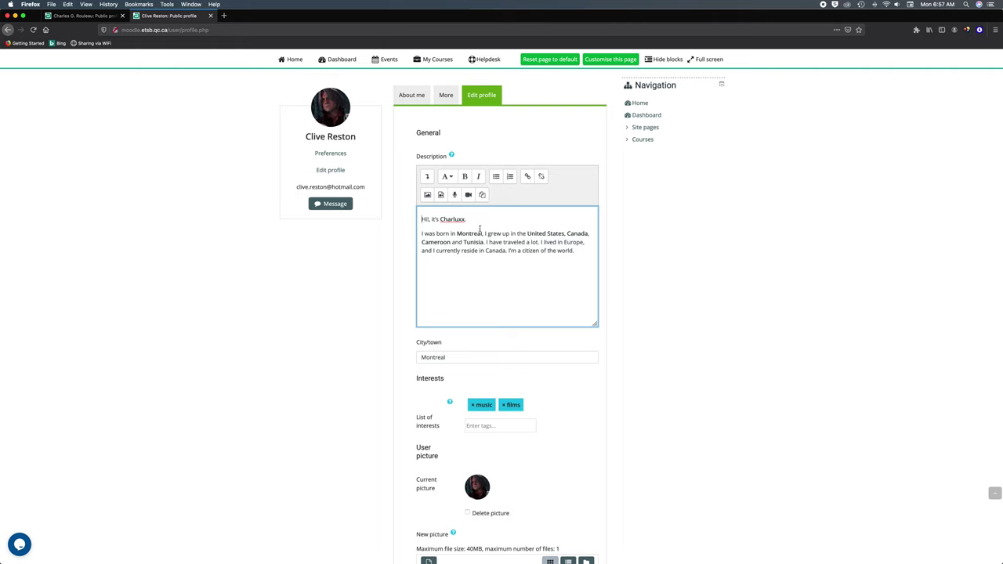
pyautogui.scroll(-7, 479, 229)
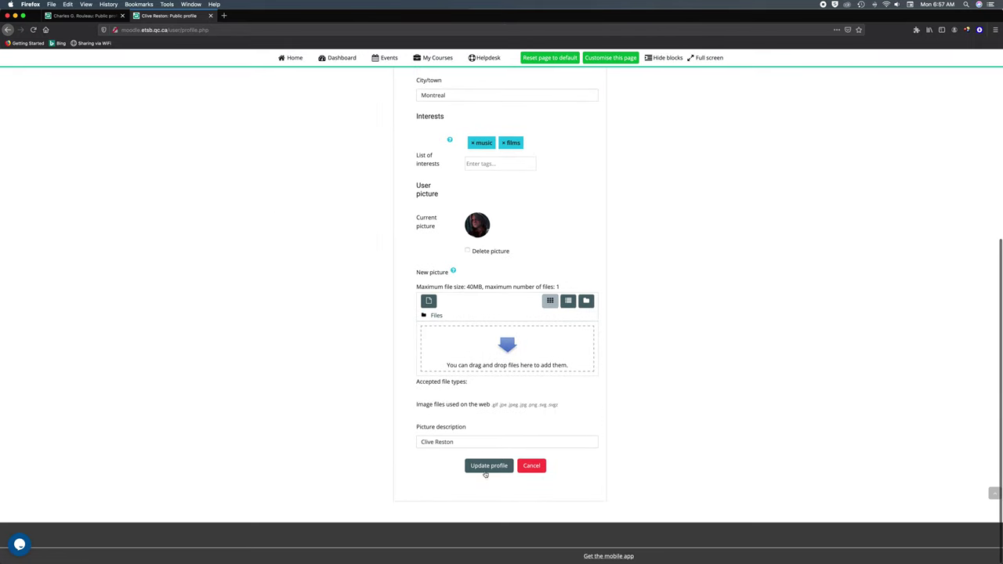
pyautogui.click(486, 468)
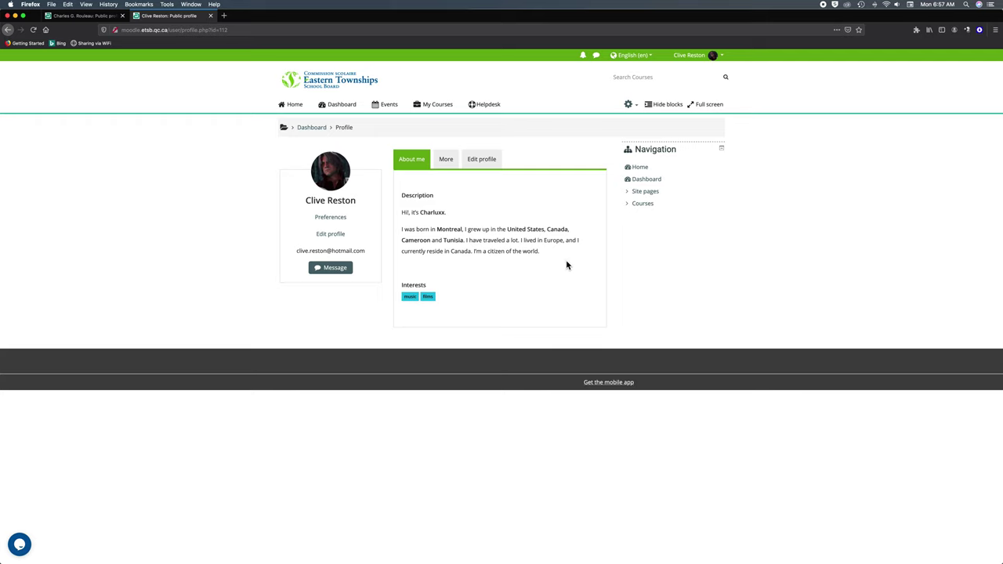
# - Switch to the profile's More tab to see its additional details
pyautogui.click(450, 162)
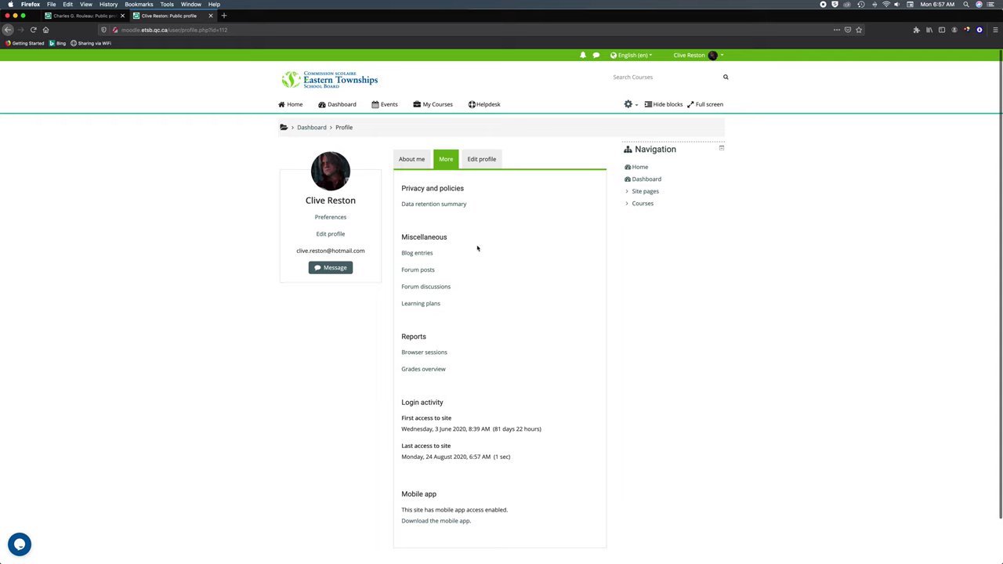